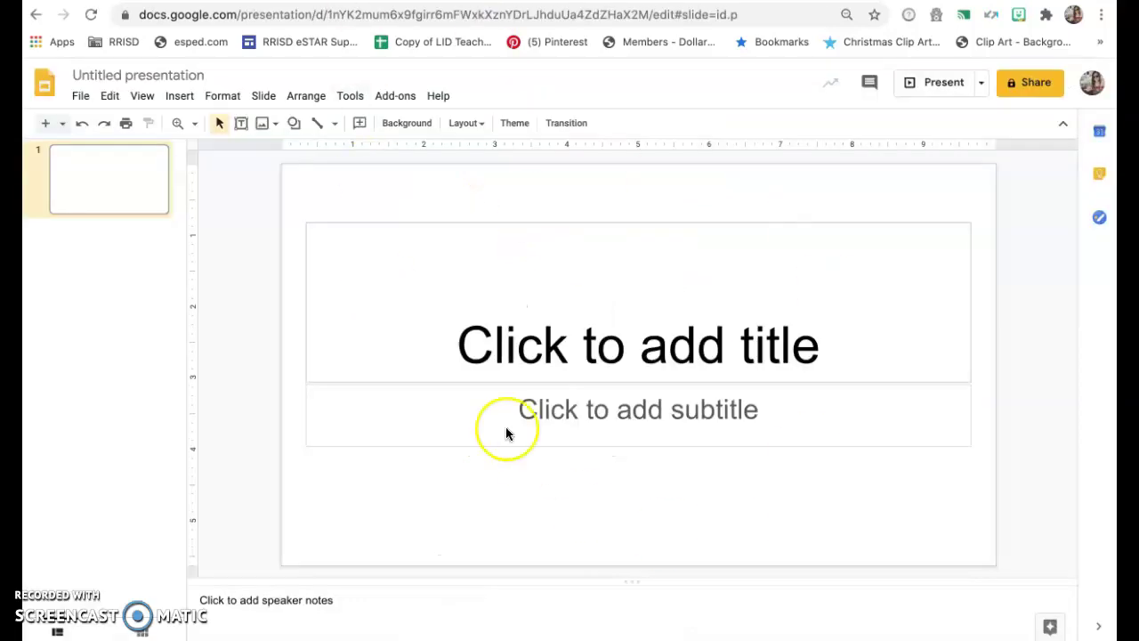
Set the presentation's page size to a custom 7.5 × 10 inches
click(81, 96)
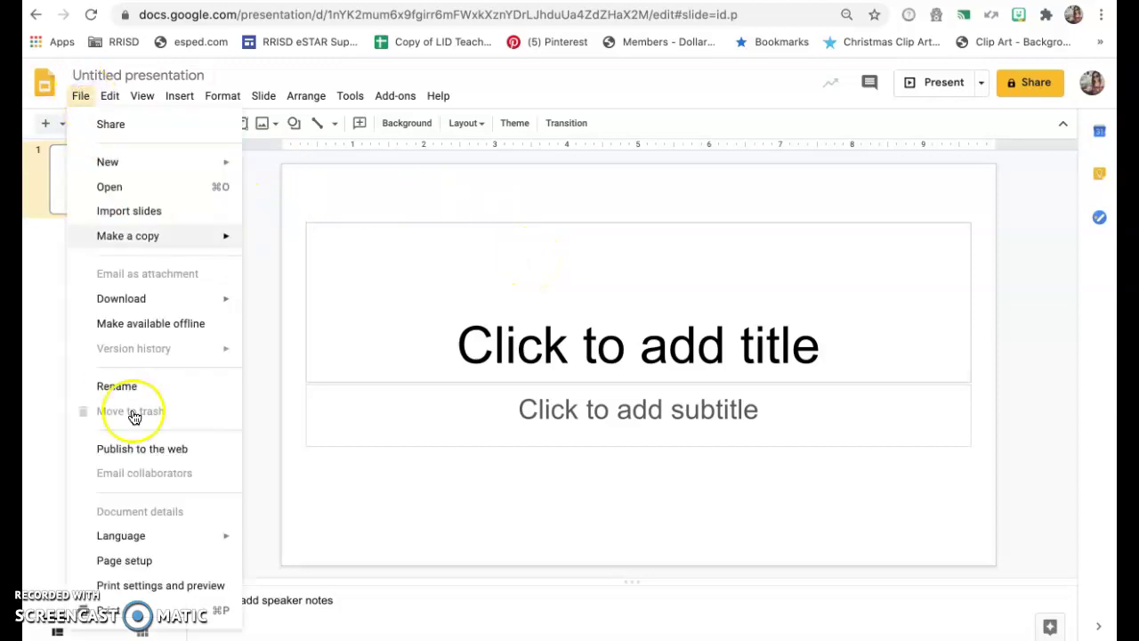
click(127, 561)
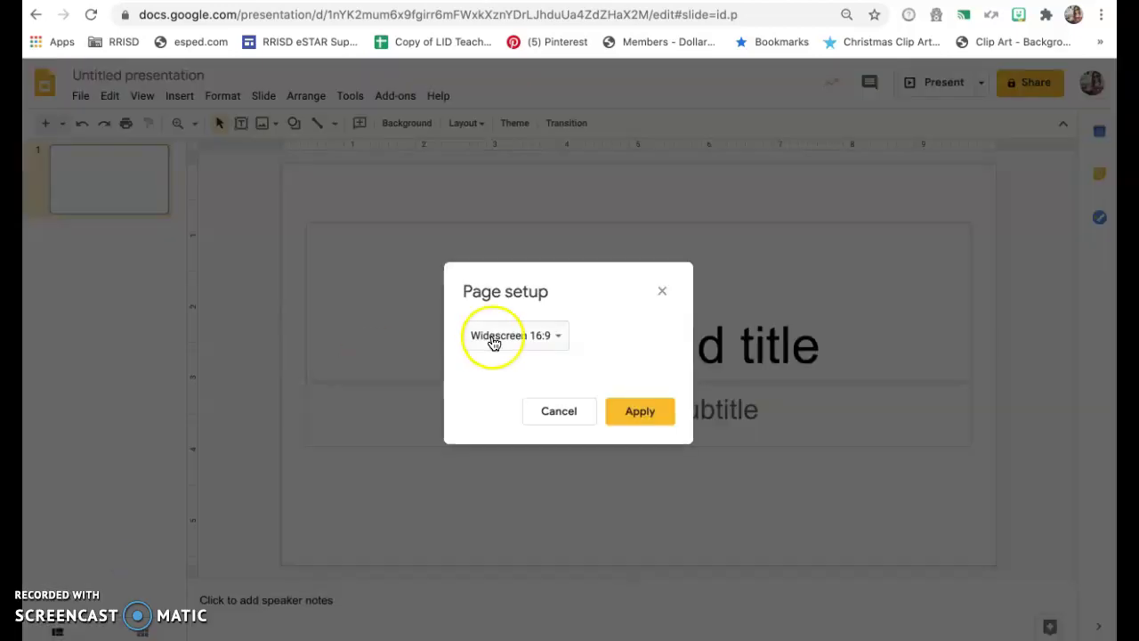
click(557, 336)
click(554, 391)
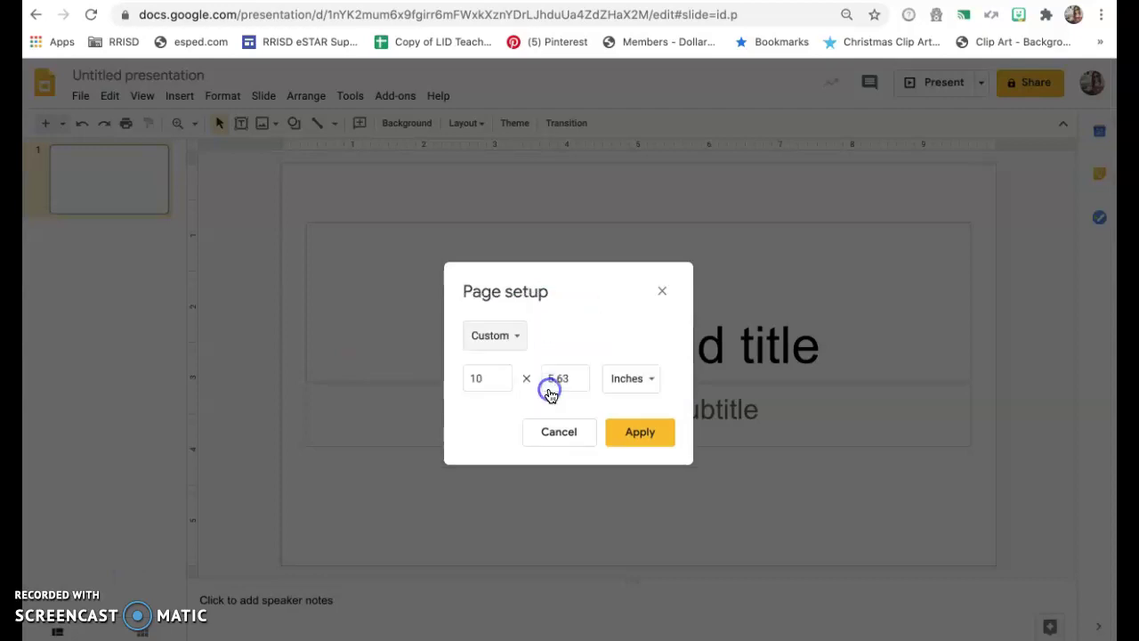
click(488, 379)
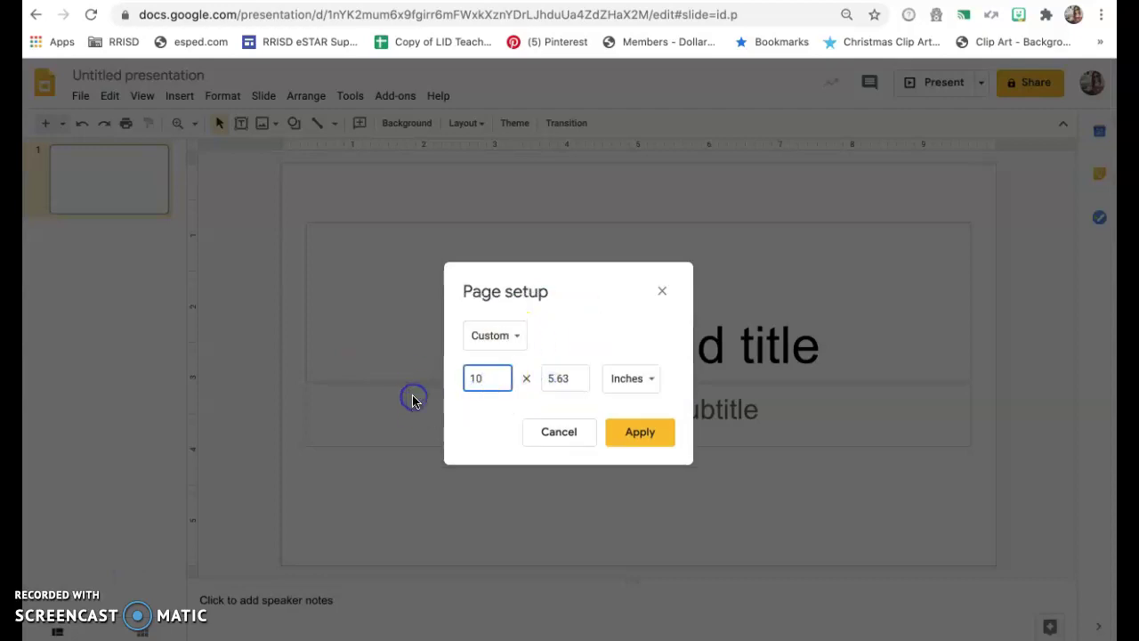
text(7.5)
key(Tab)
text(10)
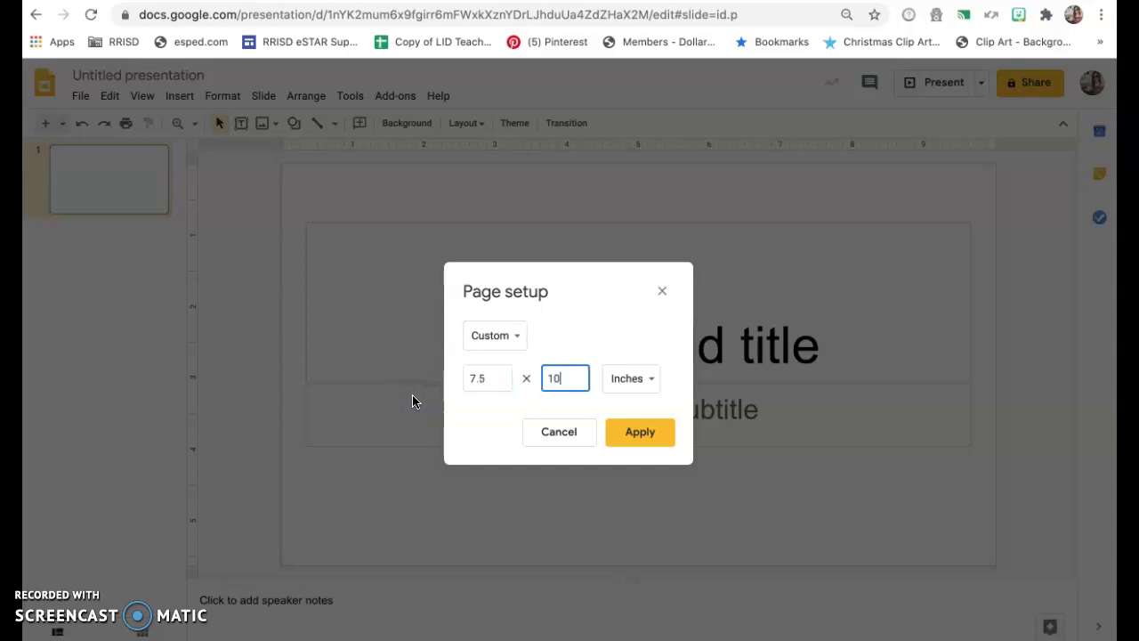
click(615, 446)
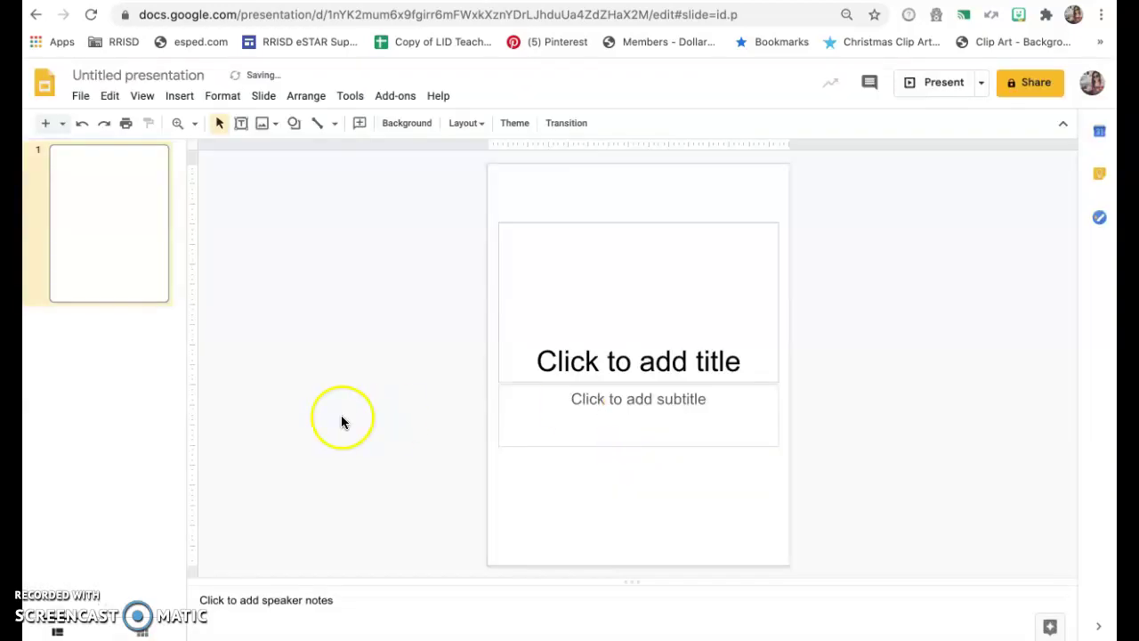
Delete the title and subtitle placeholders from the first slide
click(567, 206)
key(ctrl+a)
key(Delete)
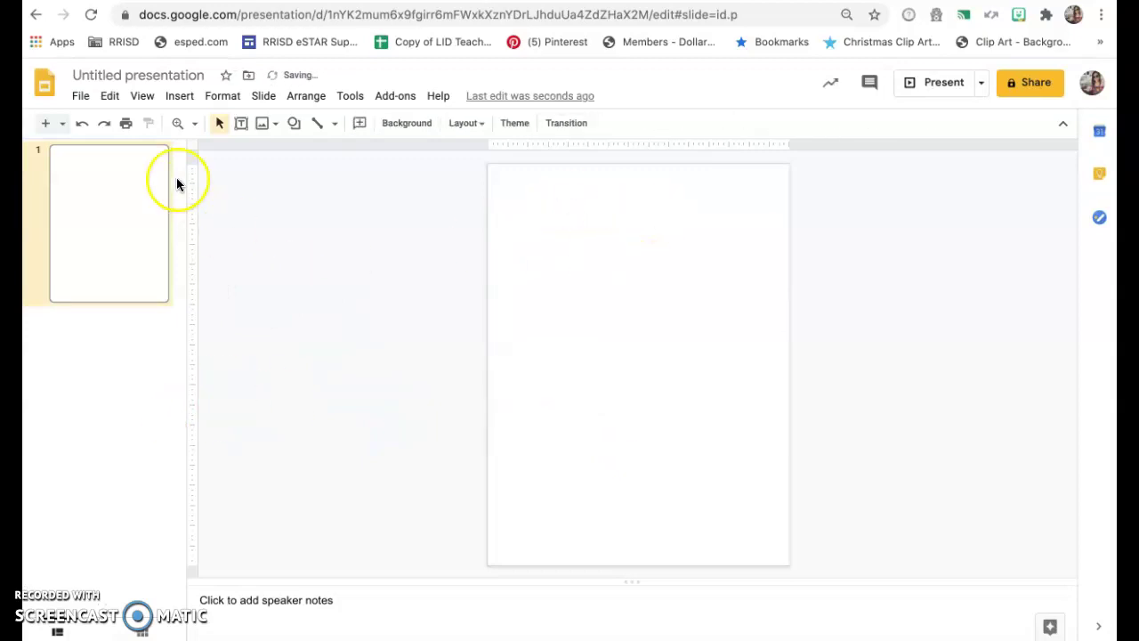
Add three new slides with the Blank layout after the first slide
click(62, 123)
scroll(178, 401, down, 2)
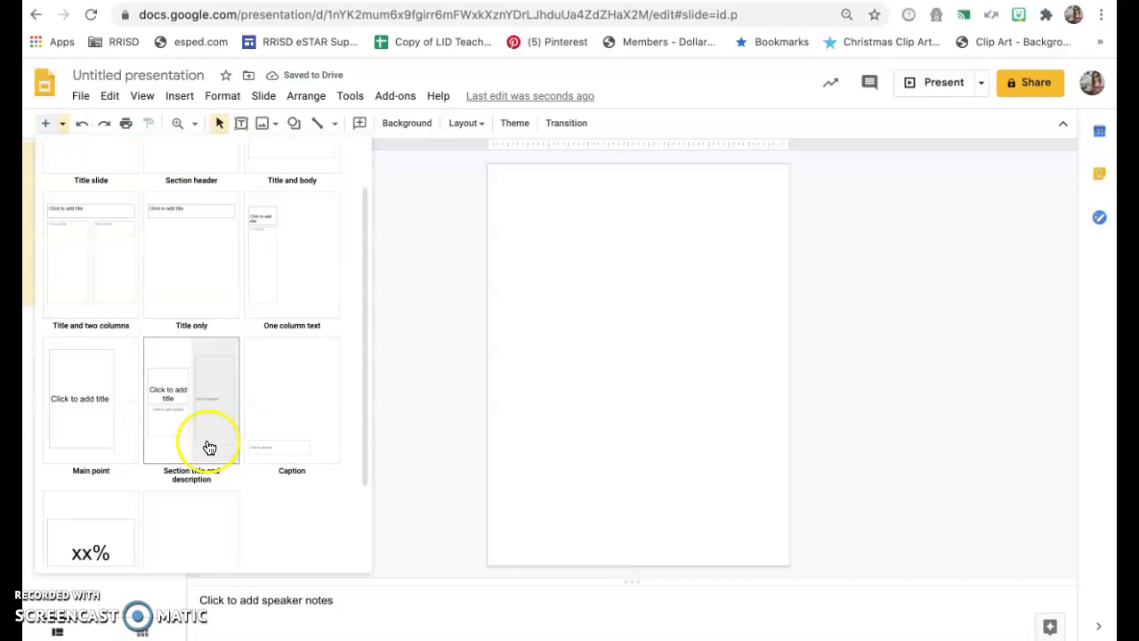
click(193, 480)
click(40, 124)
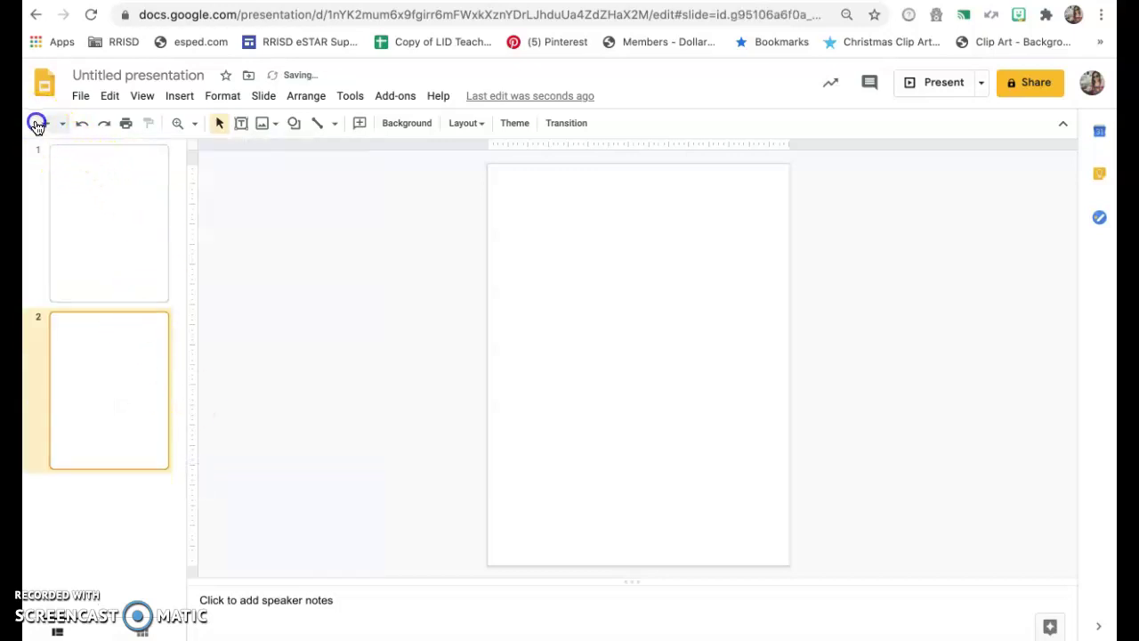
click(43, 124)
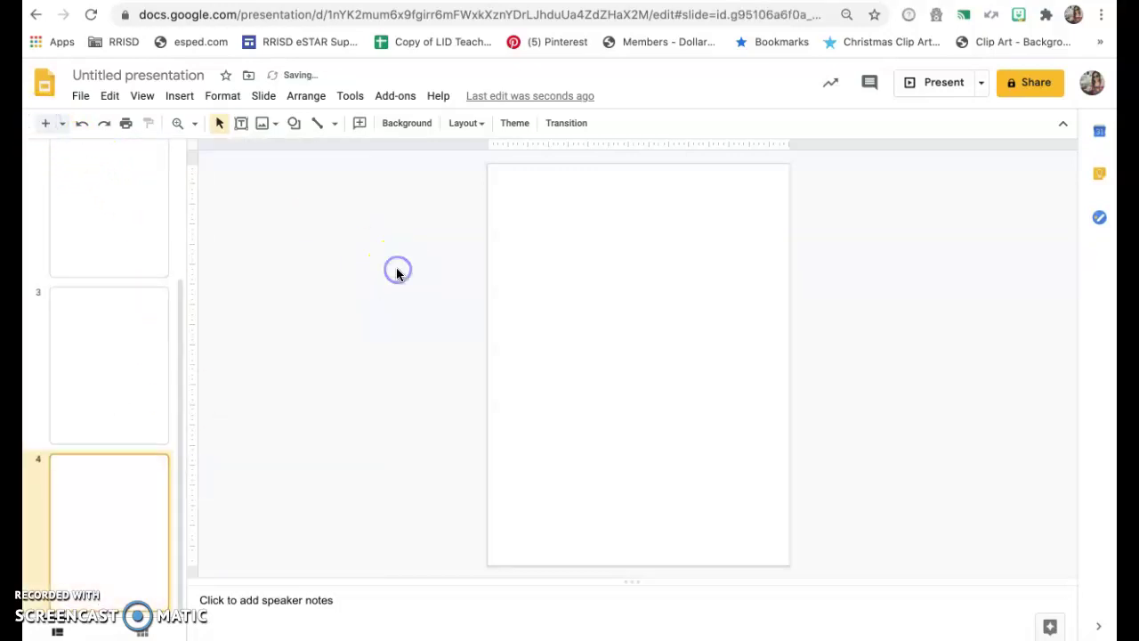
key(super+Tab)
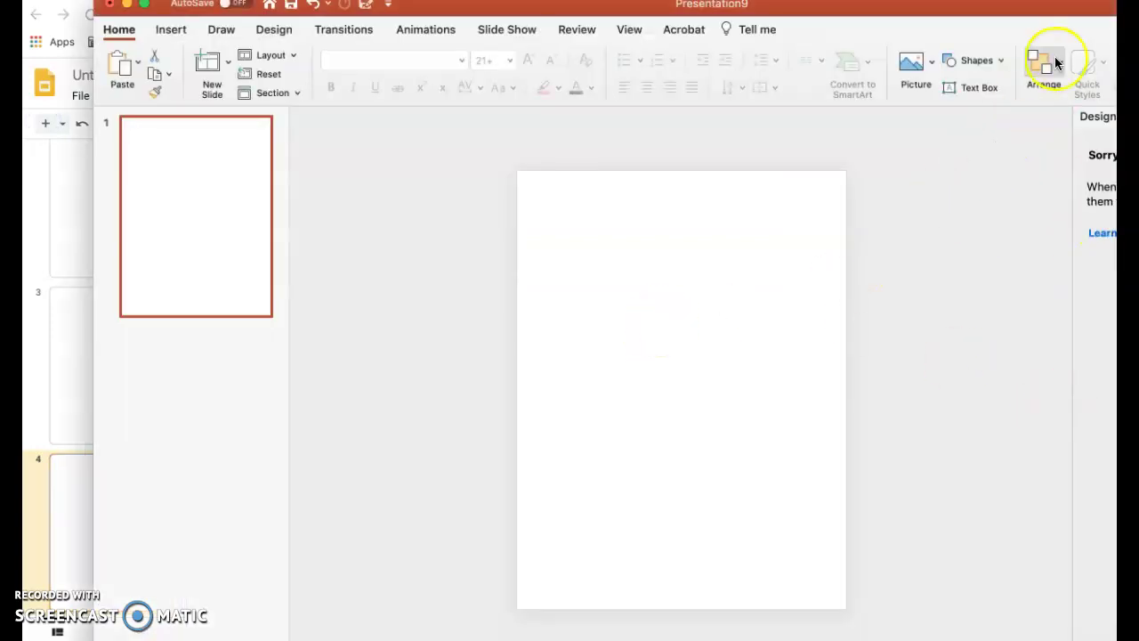
drag(1138, 8, 1083, 15)
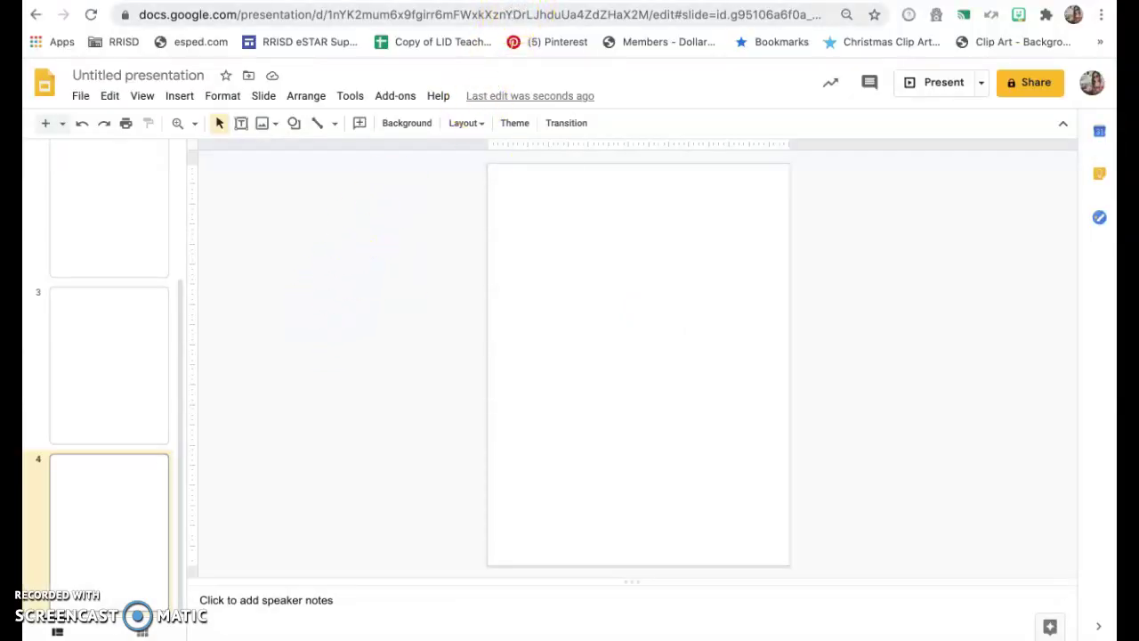
Switch to the n2y PDF in Google Drive, capture a screenshot of the whole Kentucky Derby page 1, and return to the presentation
click(525, 1)
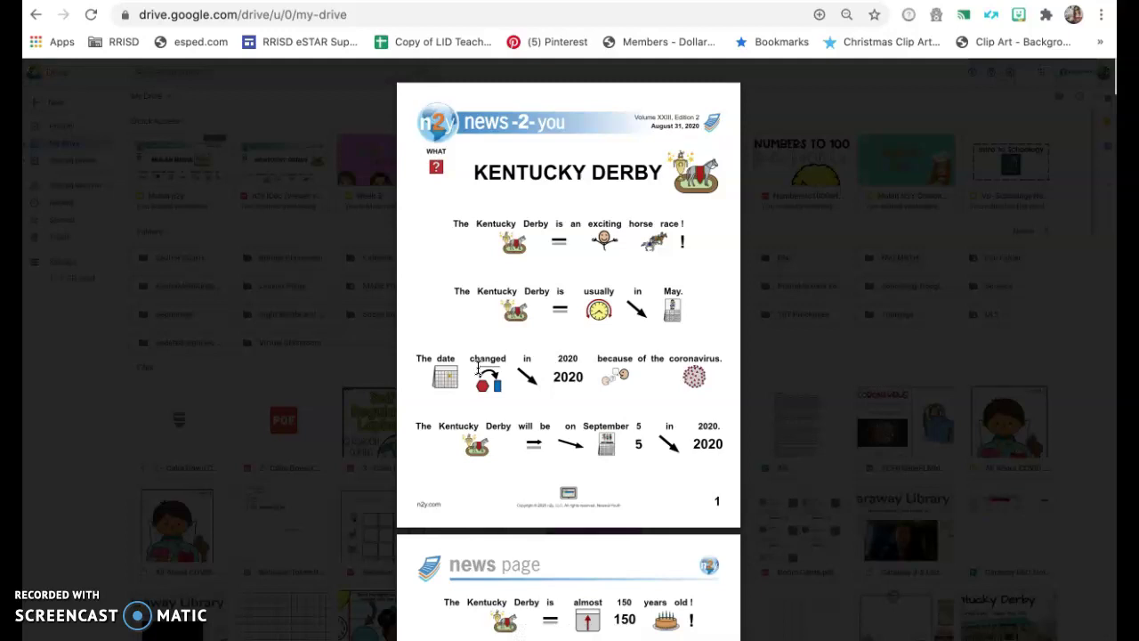
drag(404, 90, 733, 523)
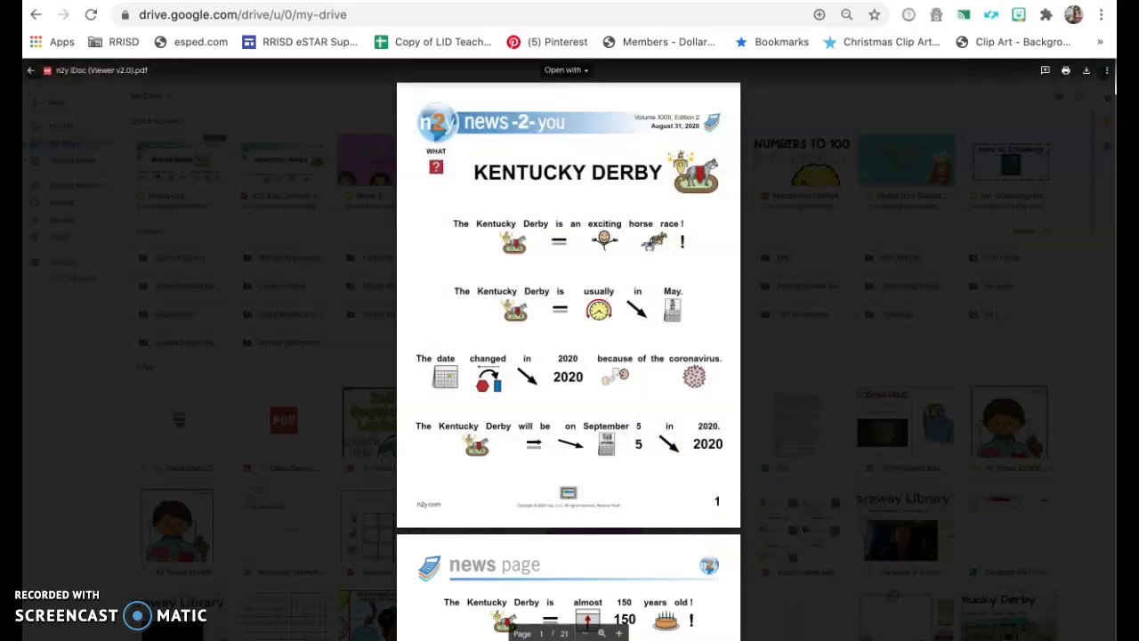
key(super+Tab)
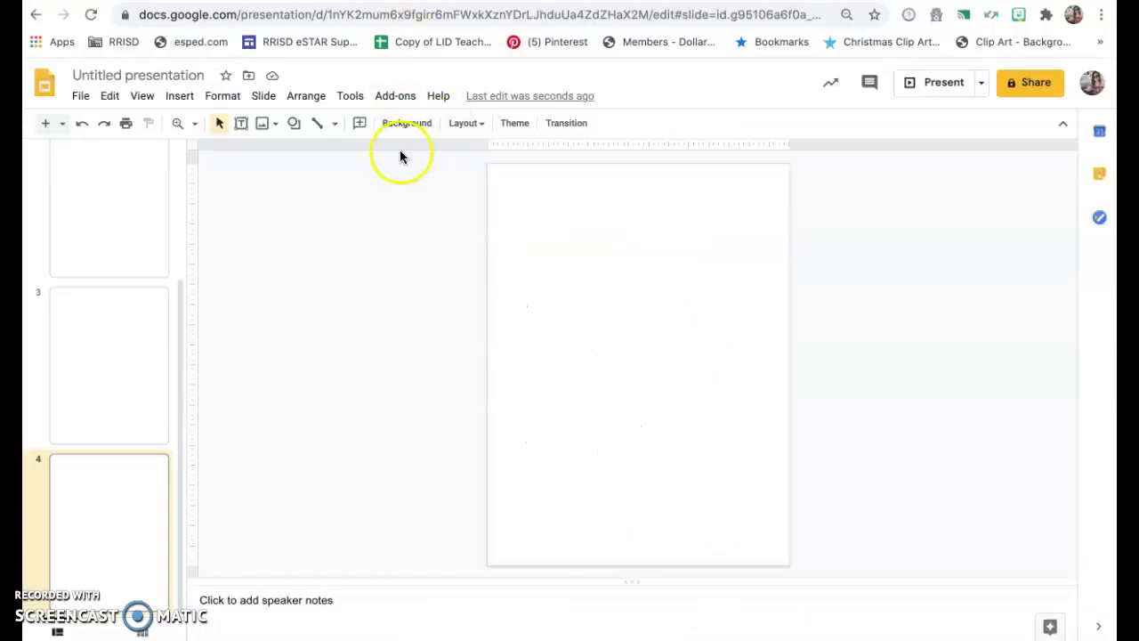
Set slide 4's background to the desktop image "Screen Shot 2020-09-01 at 8.03.38 AM"
click(407, 123)
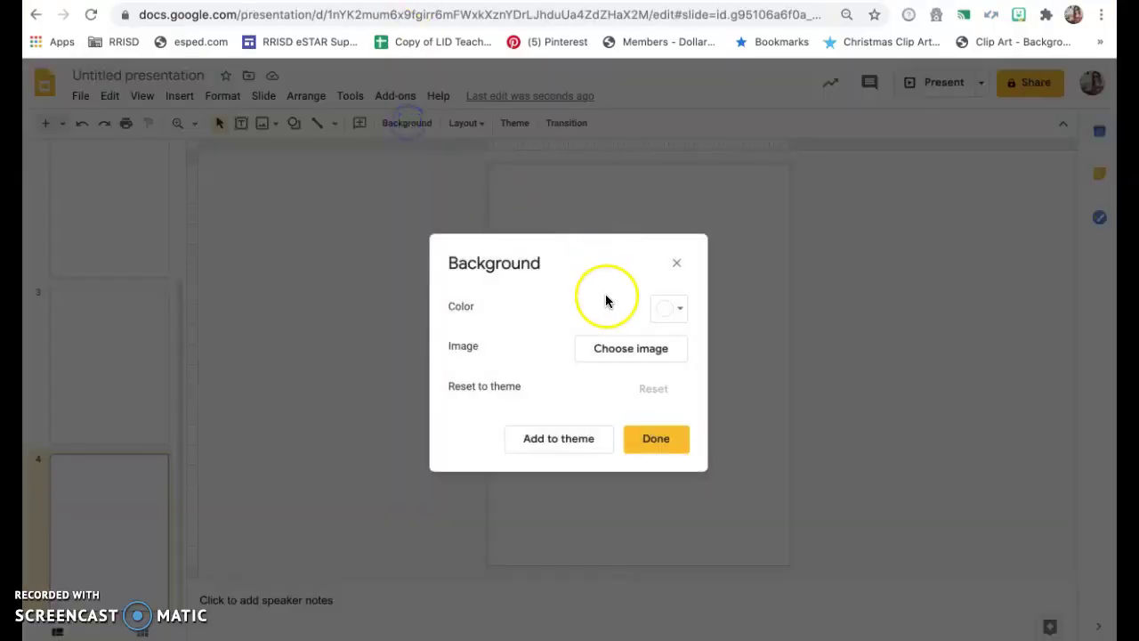
click(607, 351)
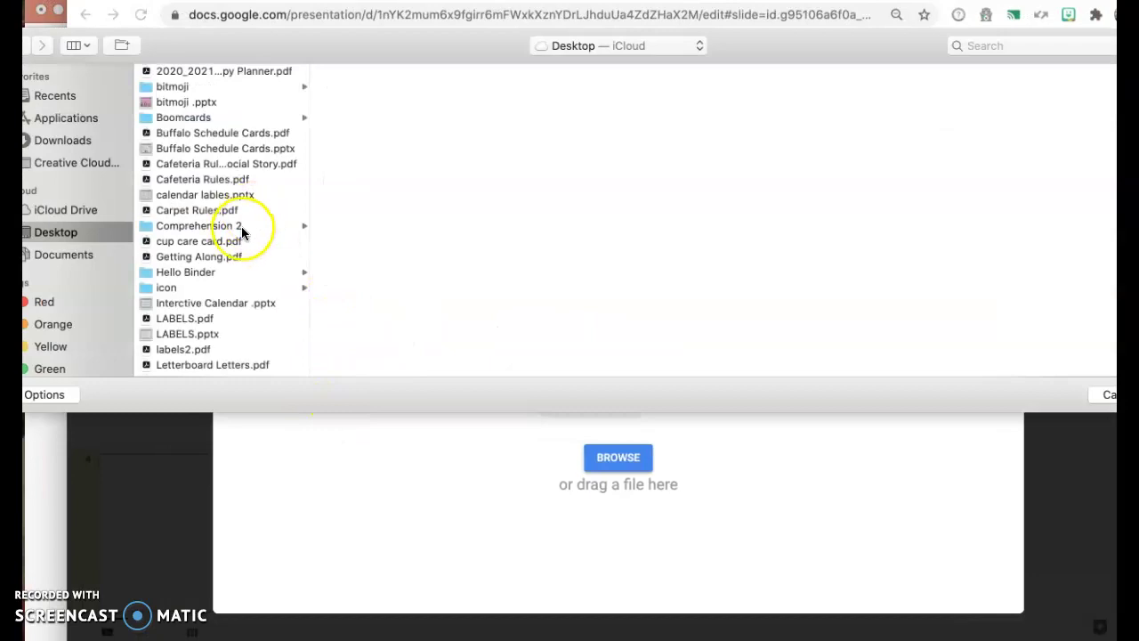
scroll(220, 261, down, 8)
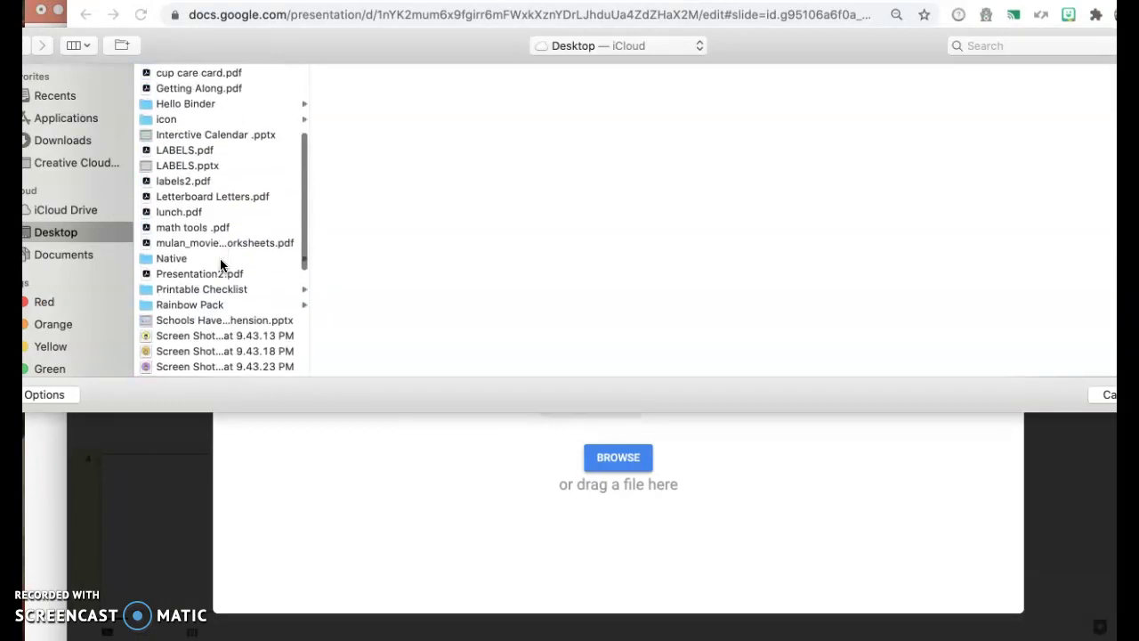
scroll(220, 261, down, 3)
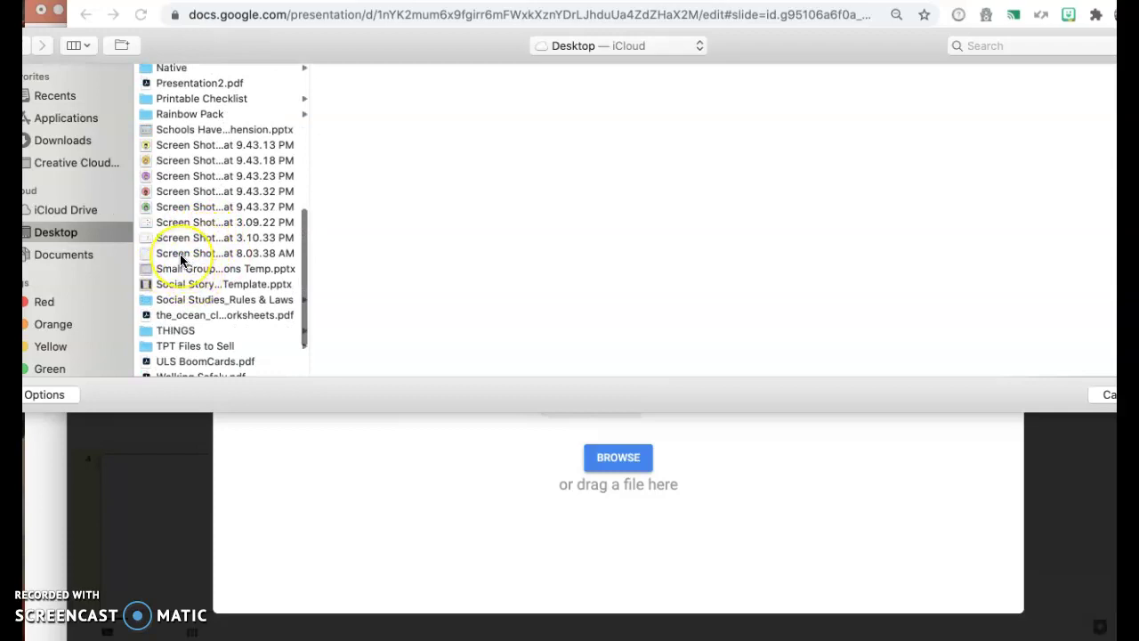
click(181, 255)
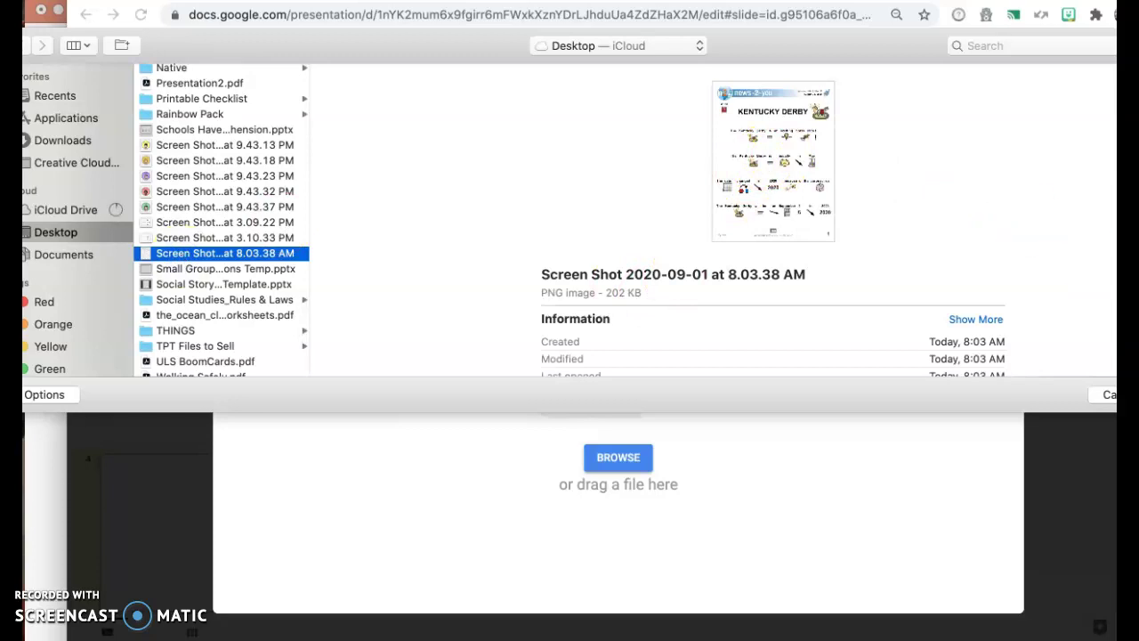
key(Return)
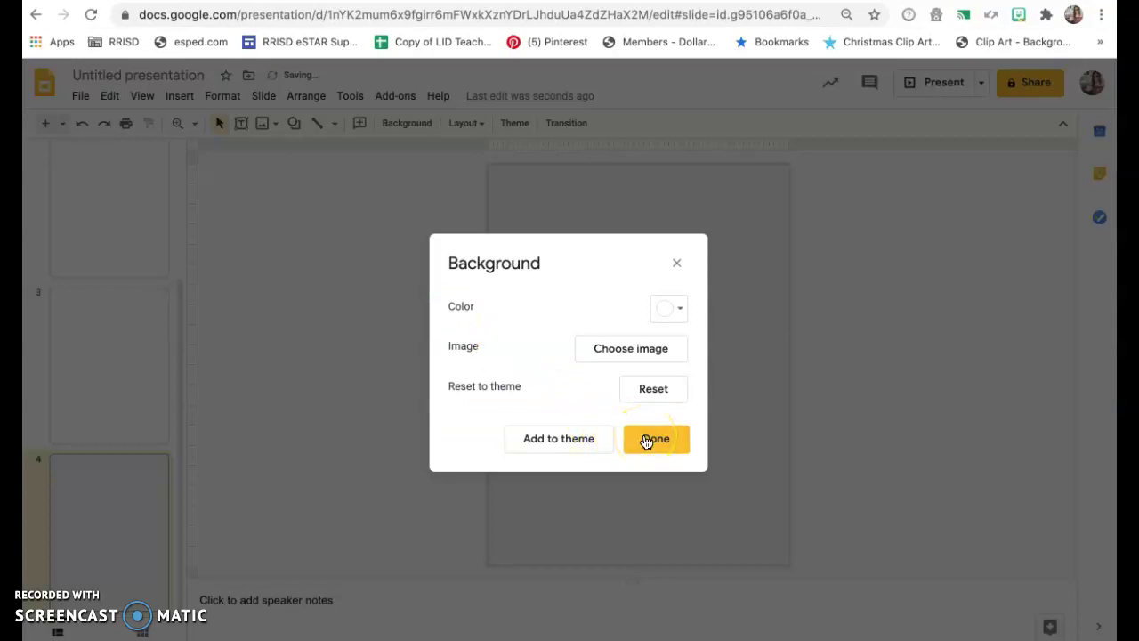
click(647, 440)
drag(659, 289, 659, 289)
drag(666, 344, 693, 317)
drag(432, 299, 794, 345)
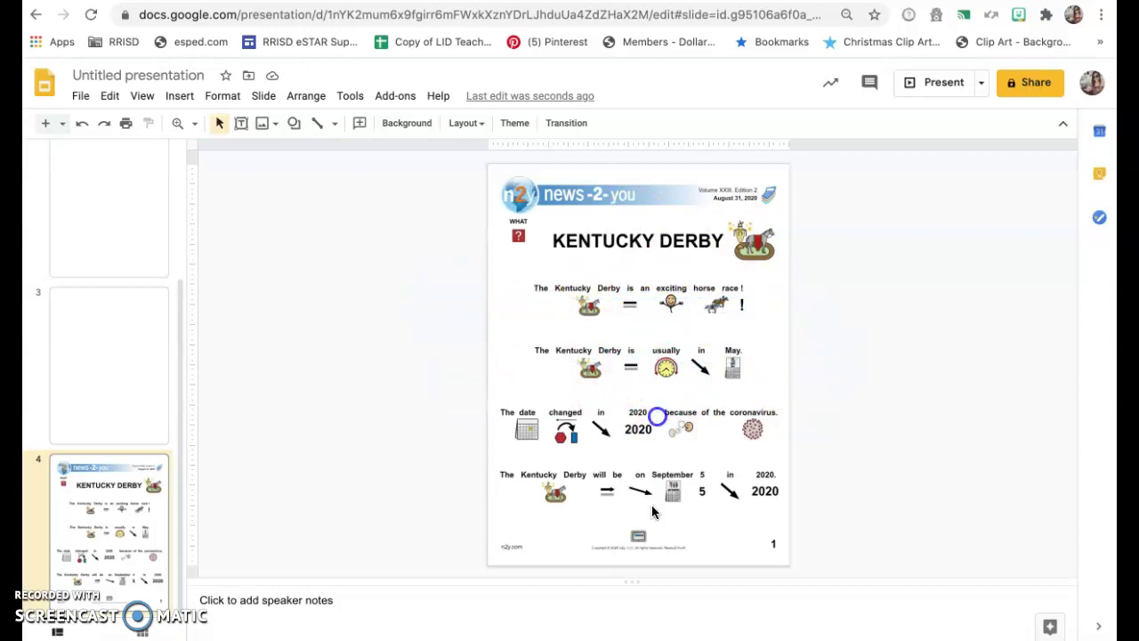
drag(677, 383, 704, 445)
drag(610, 298, 663, 296)
Move the Kentucky Derby slide from position 4 to the start of the presentation
drag(89, 511, 102, 204)
scroll(89, 471, up, 3)
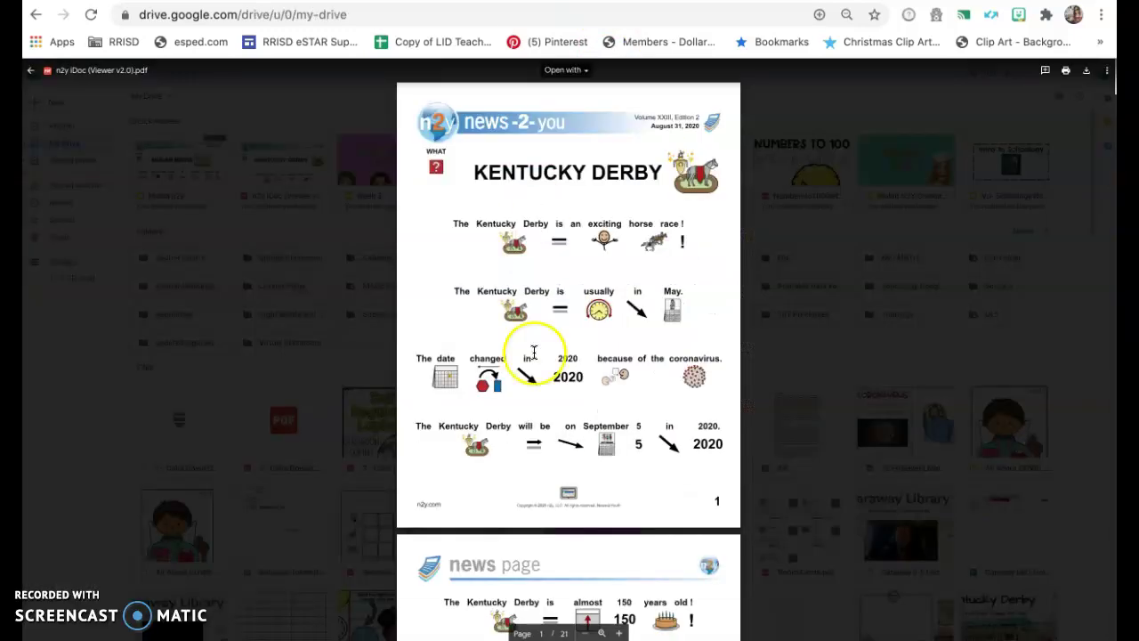
Locate the review page with its six questions, page 16, in the n2y PDF in Google Drive
scroll(538, 445, down, 20)
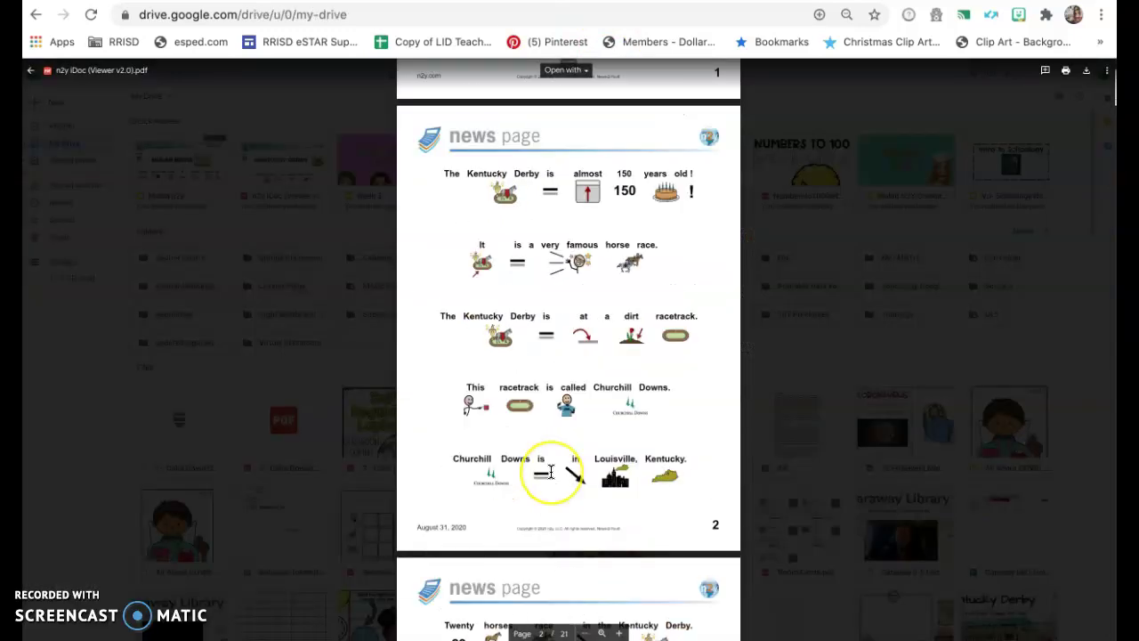
scroll(551, 472, down, 20)
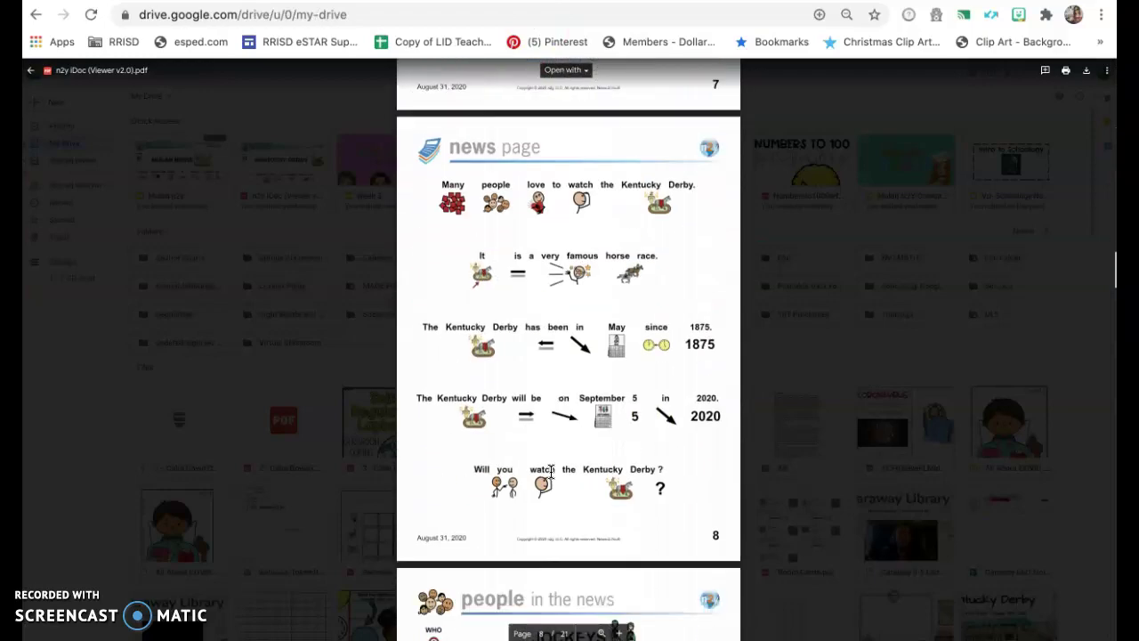
scroll(551, 471, down, 20)
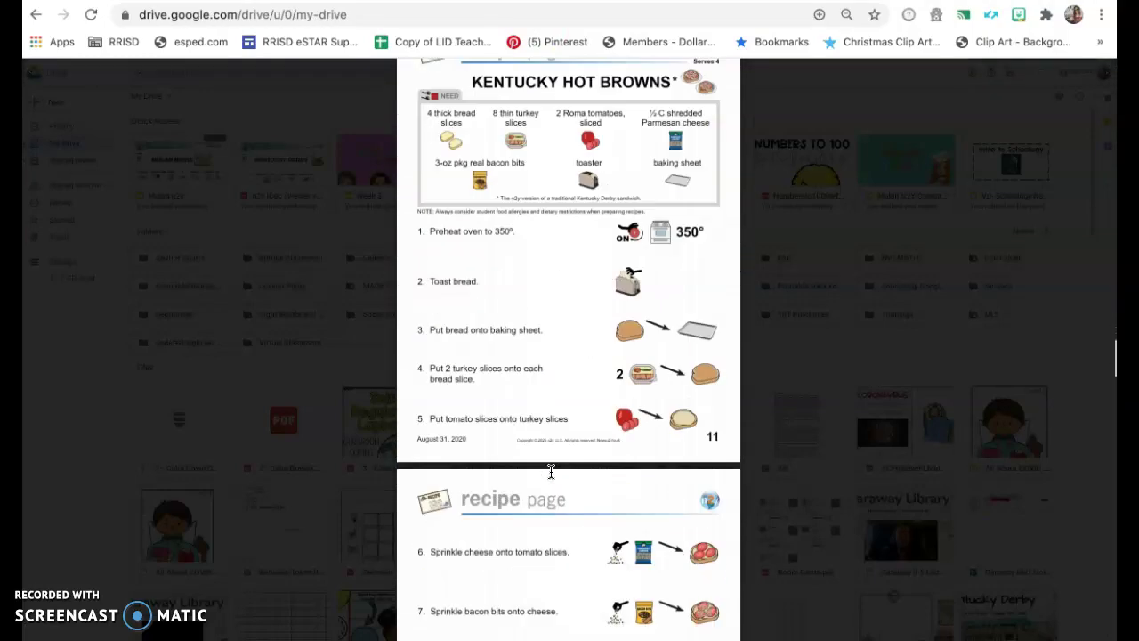
scroll(551, 472, down, 20)
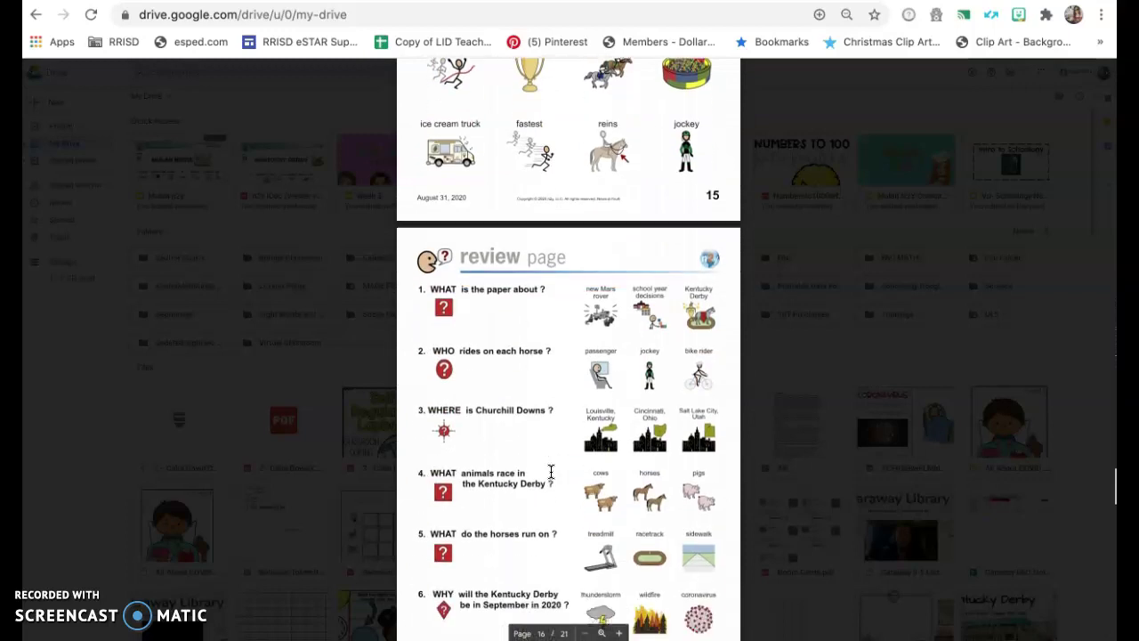
scroll(551, 472, up, 15)
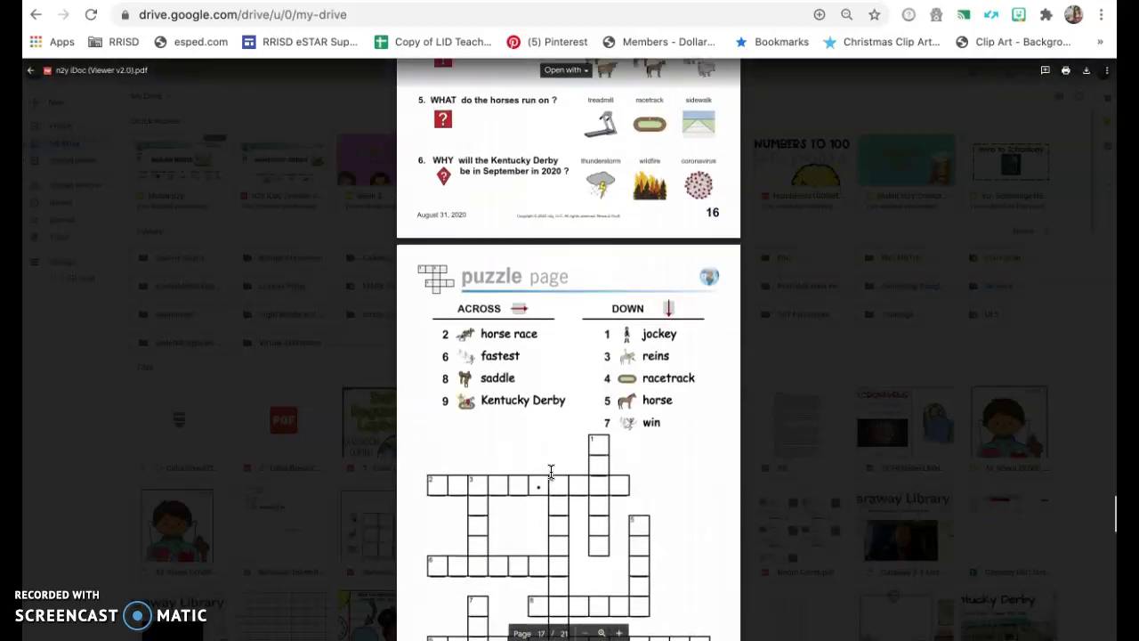
scroll(551, 472, up, 2)
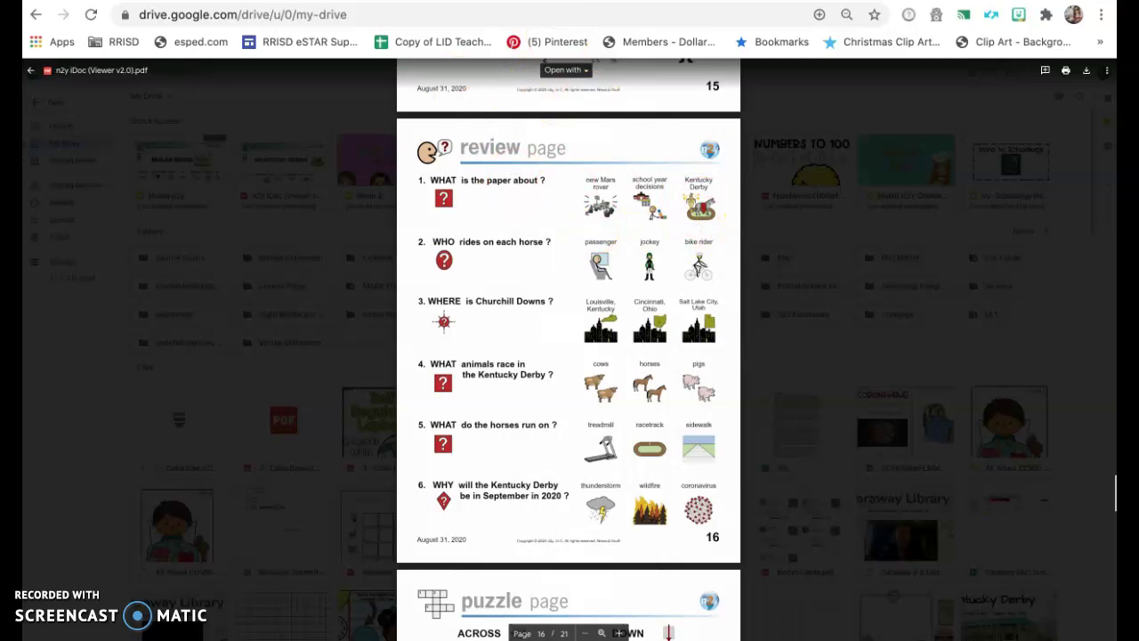
Capture the PDF's review page as a screenshot and set that image as the background of slide 2
key(ctrl+Tab)
click(115, 382)
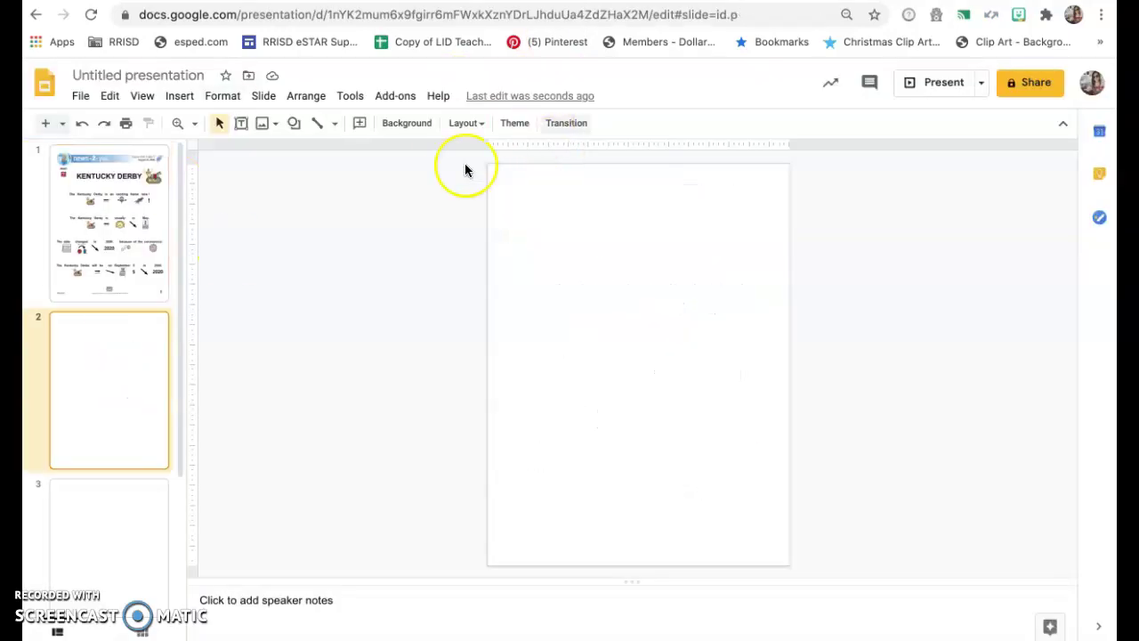
click(396, 124)
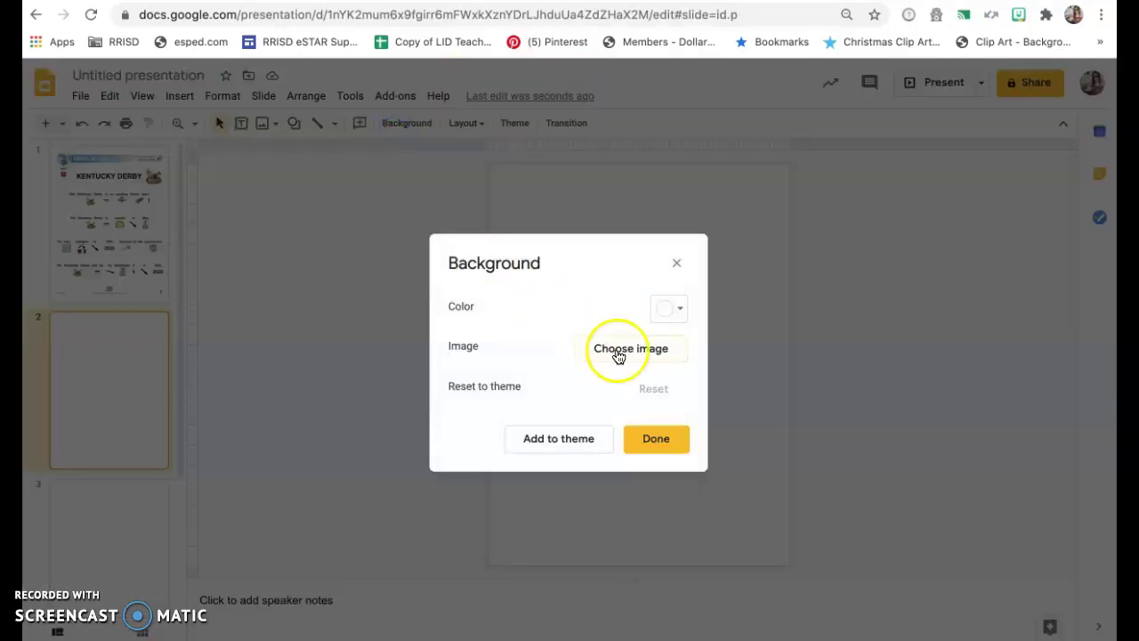
click(629, 357)
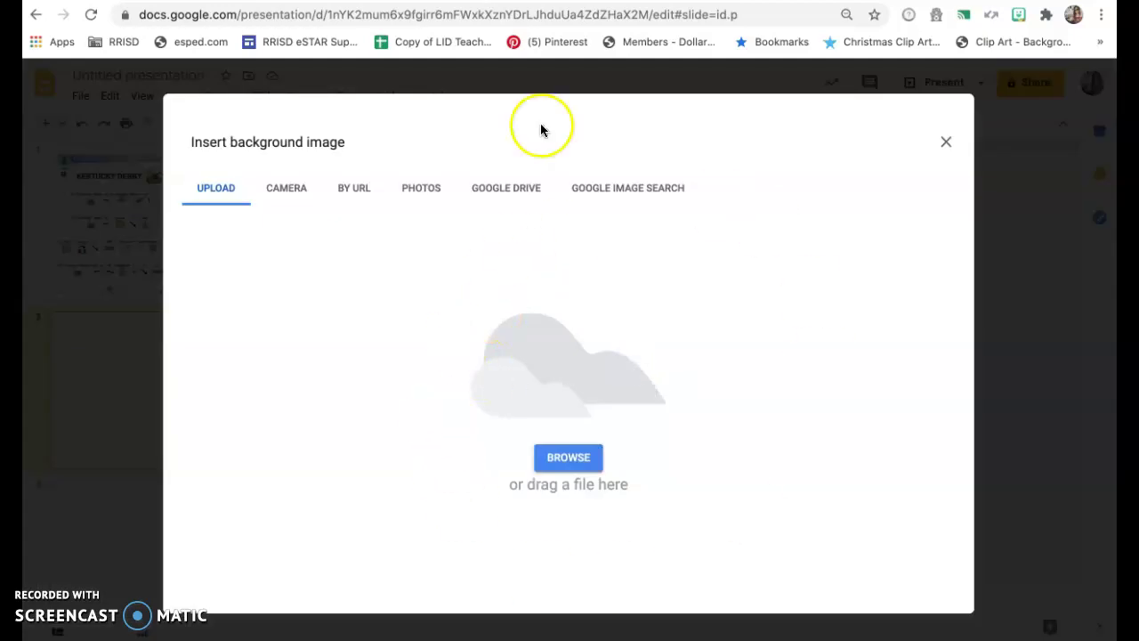
key(ctrl+Tab)
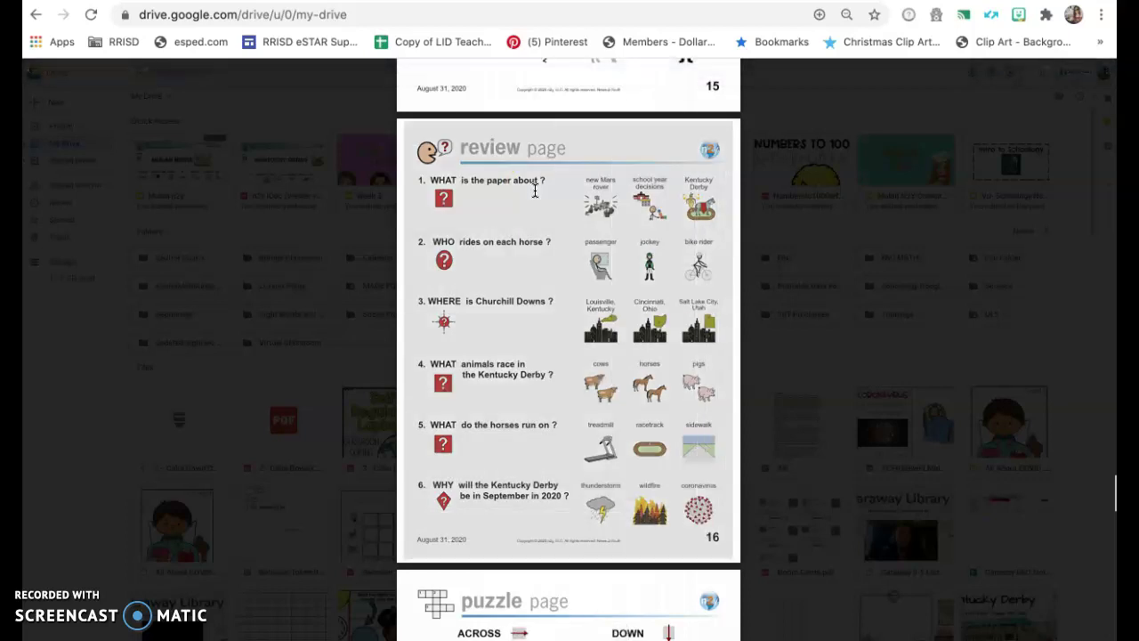
key(ctrl+shift+Tab)
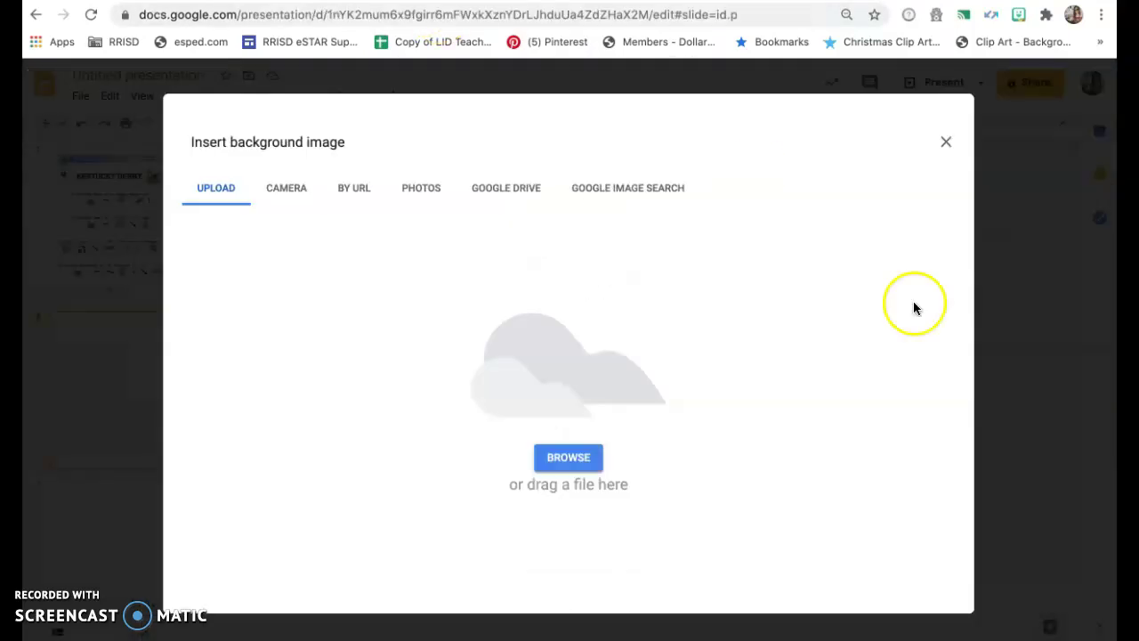
drag(781, 344, 689, 321)
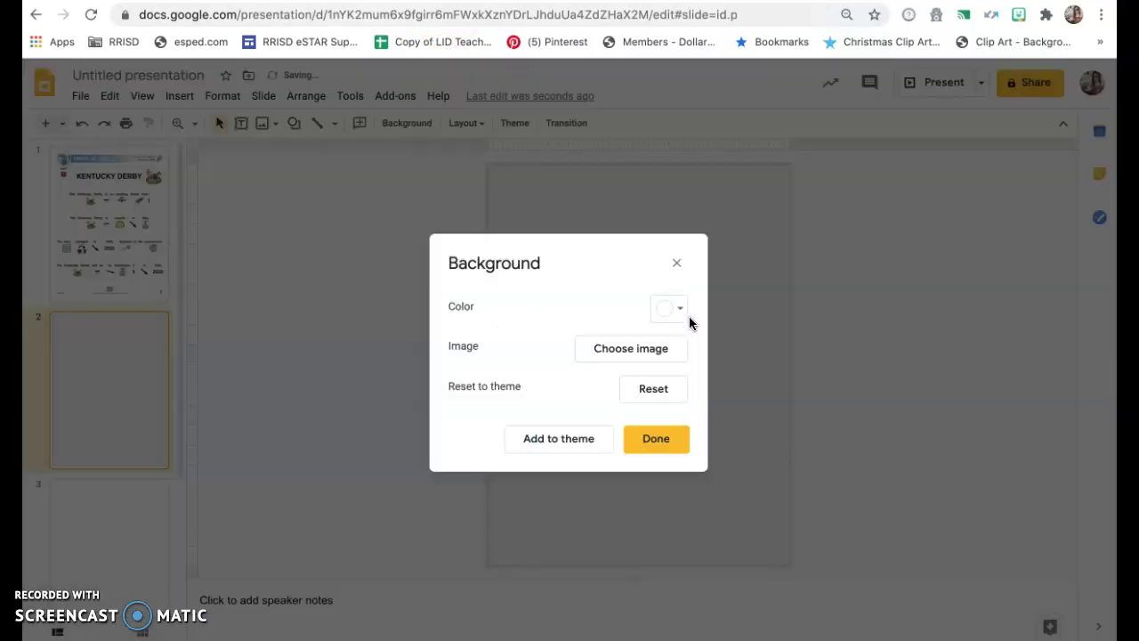
click(656, 437)
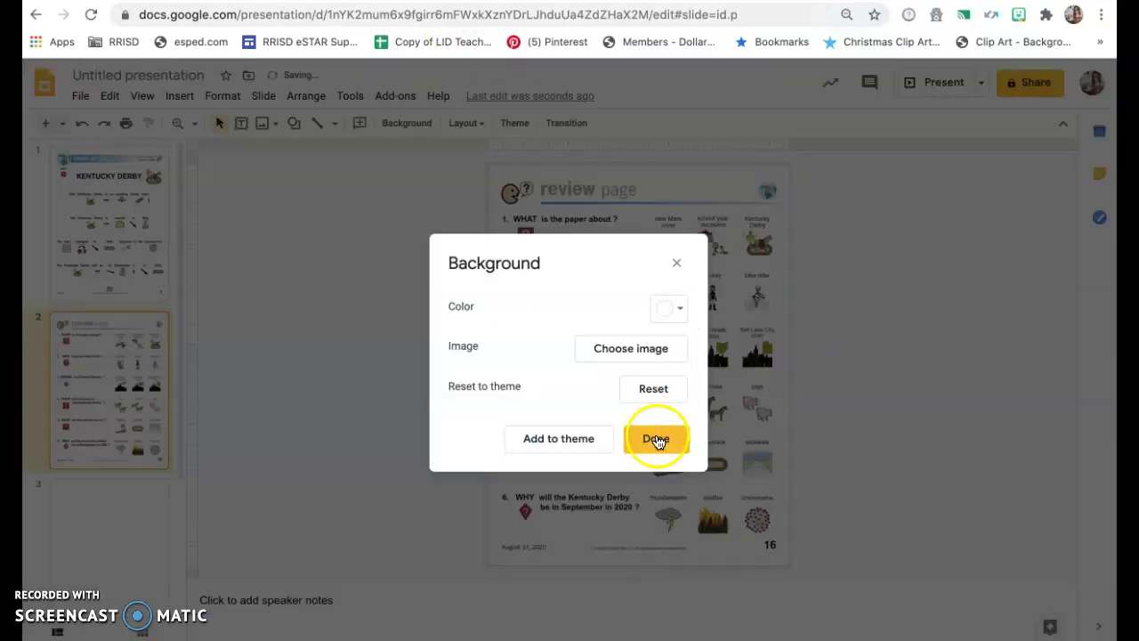